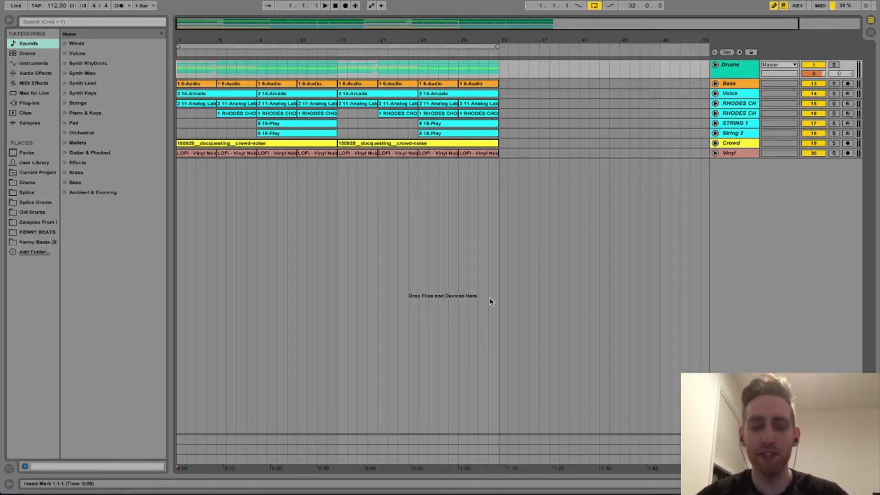
Play and stop the arrangement, unfold the Drums group and select the first drum track at bar 9
key("space")
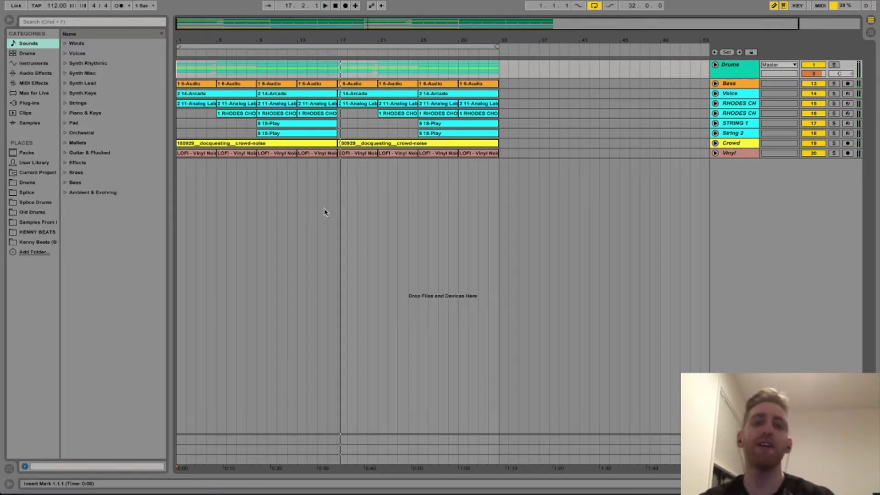
key("space")
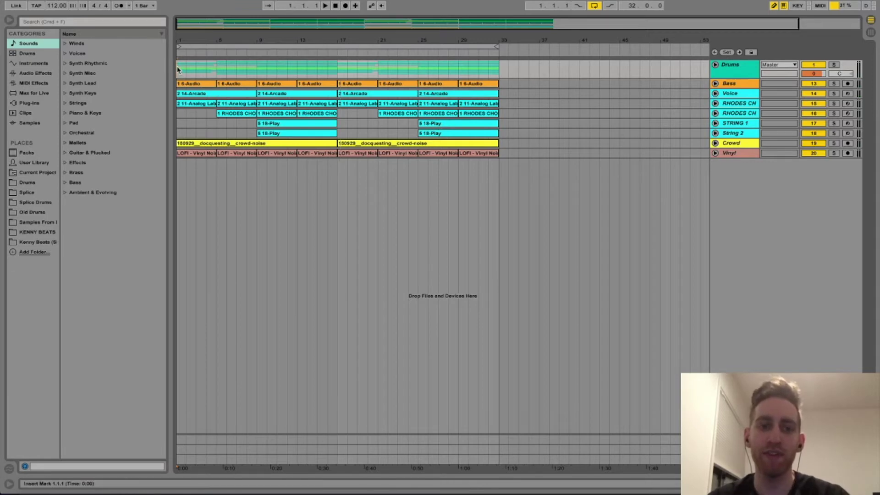
left_click(715, 64)
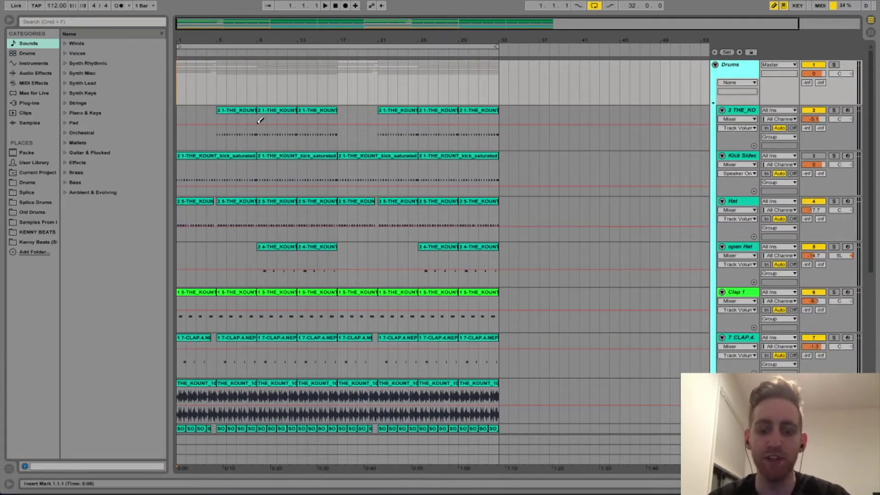
left_click(257, 137)
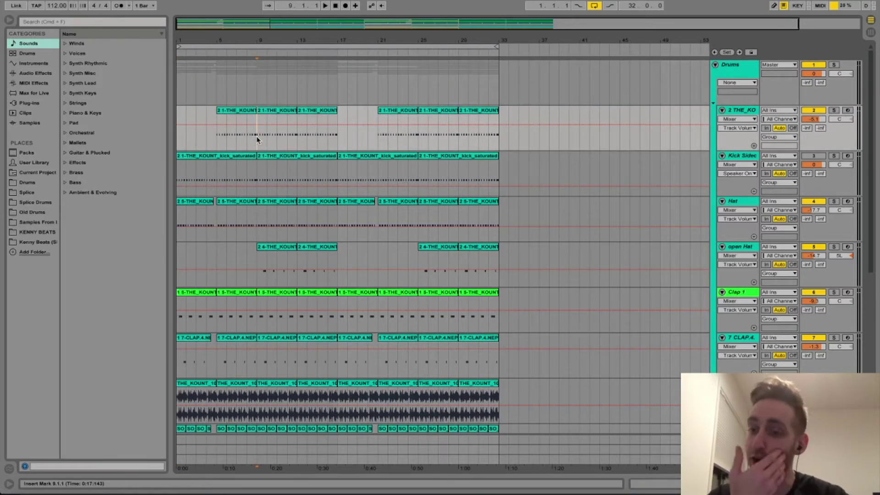
scroll(257, 140, "down", 5)
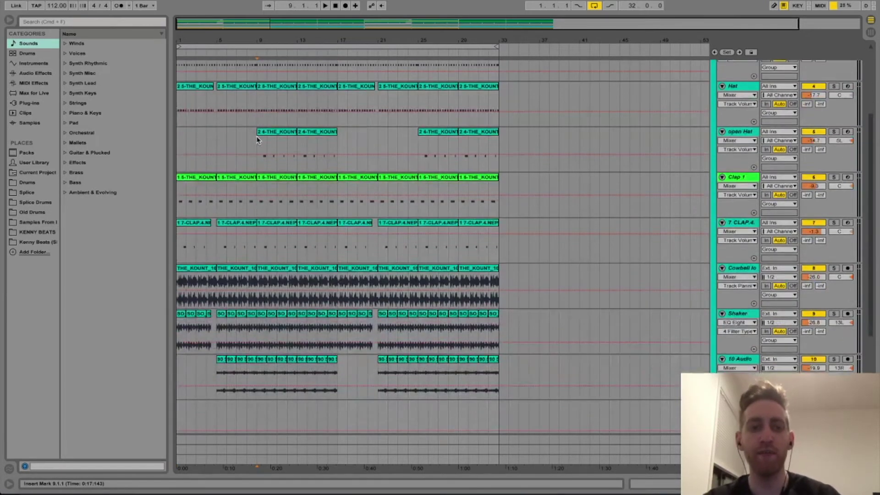
scroll(257, 140, "up", 5)
scroll(257, 139, "right", 2)
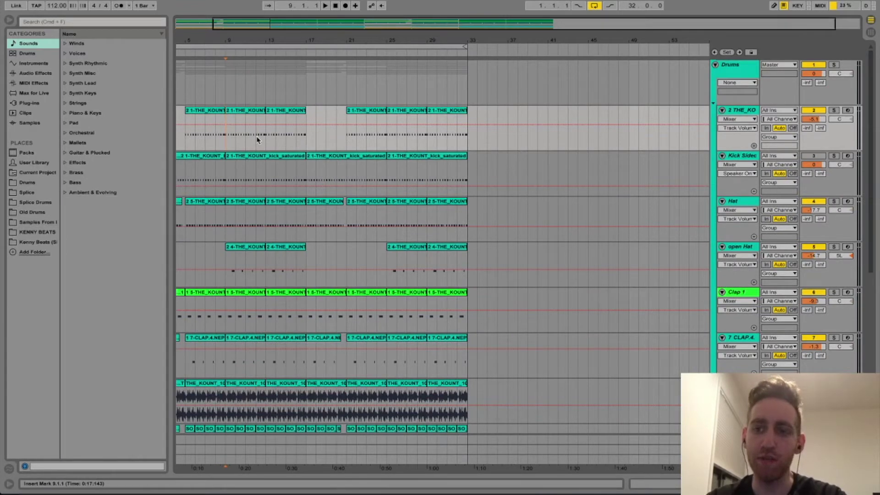
scroll(237, 85, "left", 2)
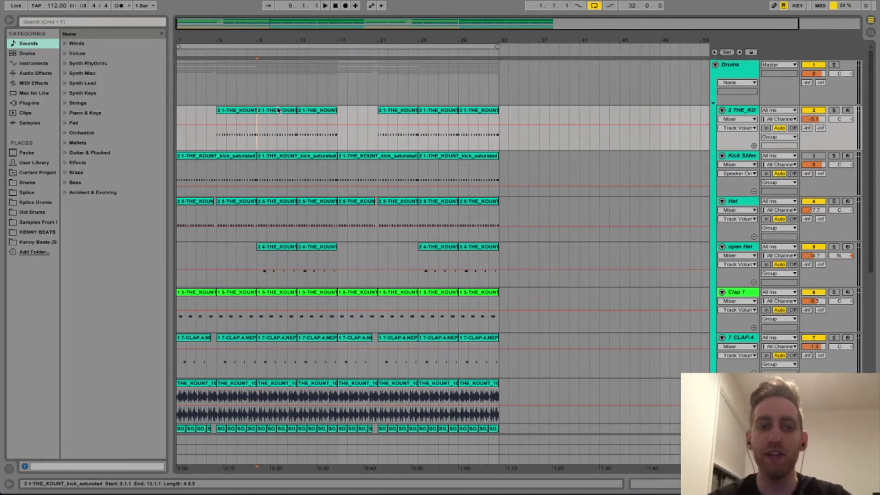
scroll(281, 114, "down", 1)
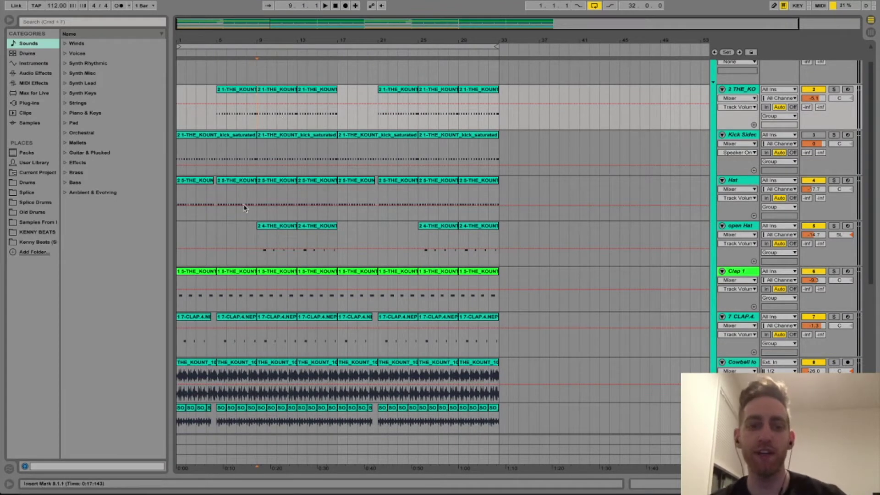
Solo the first drum track and play from bar 9
left_click(259, 191)
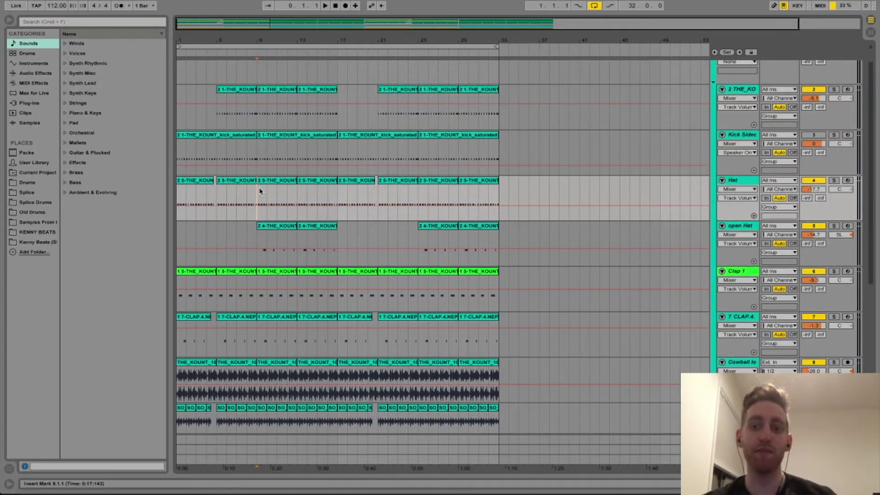
scroll(260, 191, "up", 1)
left_click(256, 132)
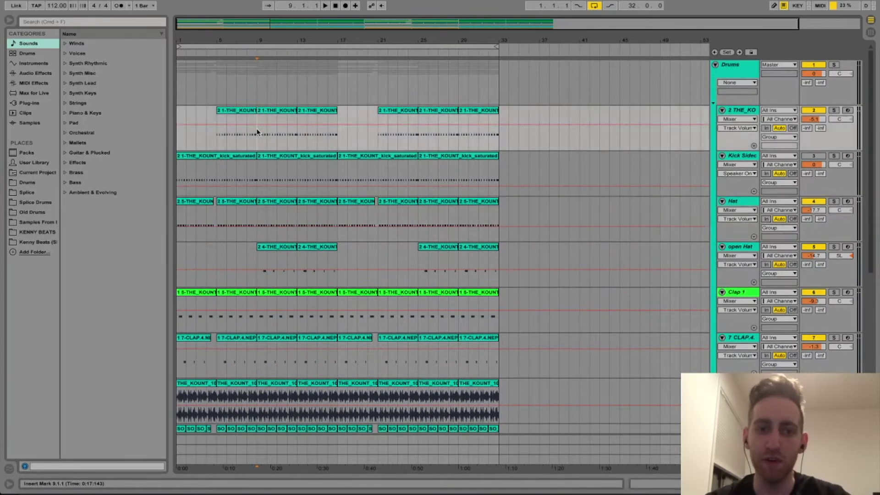
left_click(834, 110)
key("space")
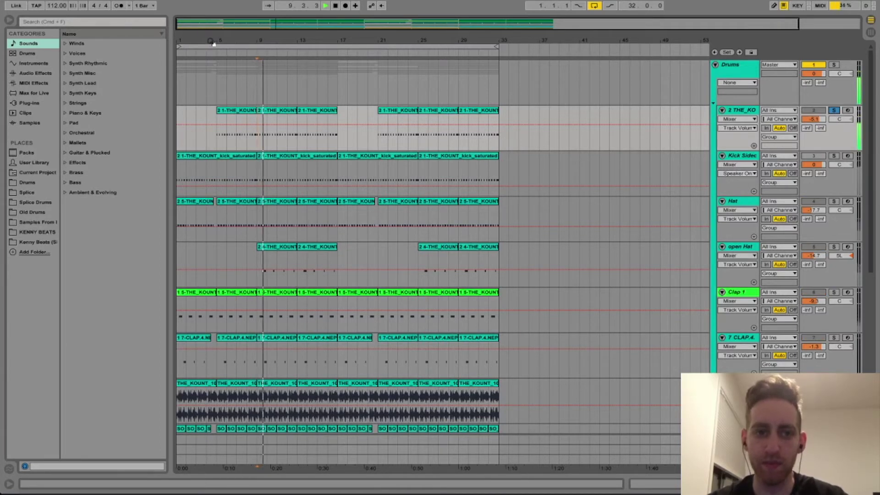
Loop bars 9–13, add the Hat track to the solo, and open the Hat clip's notes
left_click_drag(498, 47, 296, 46)
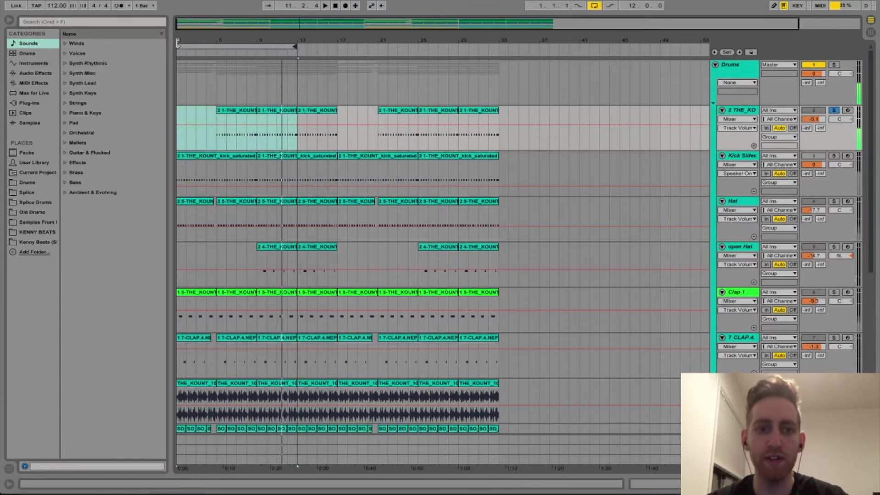
left_click_drag(178, 42, 259, 46)
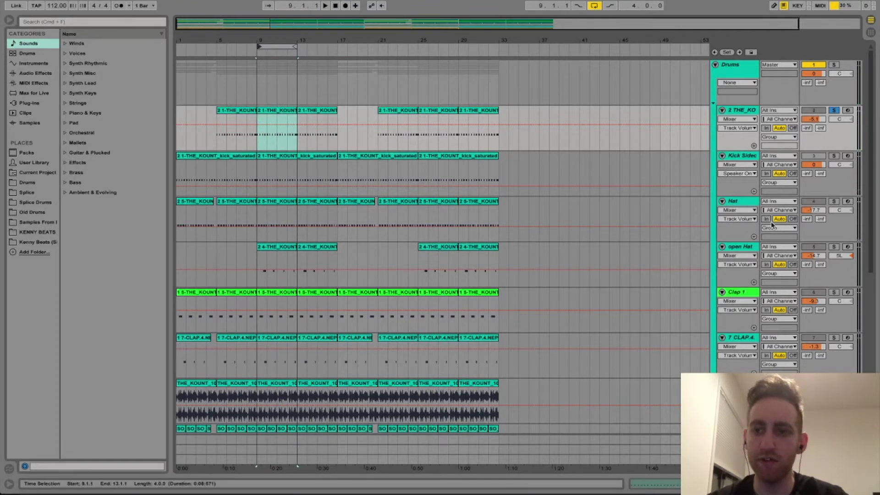
left_click(833, 202)
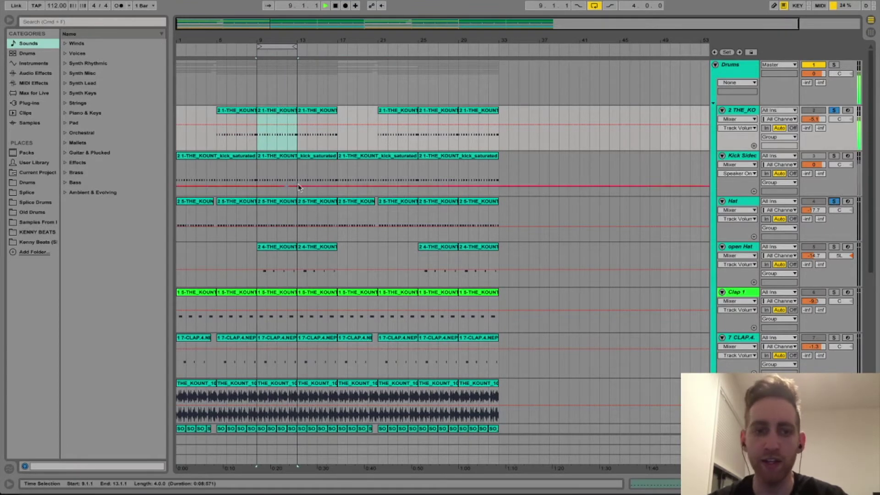
key("space")
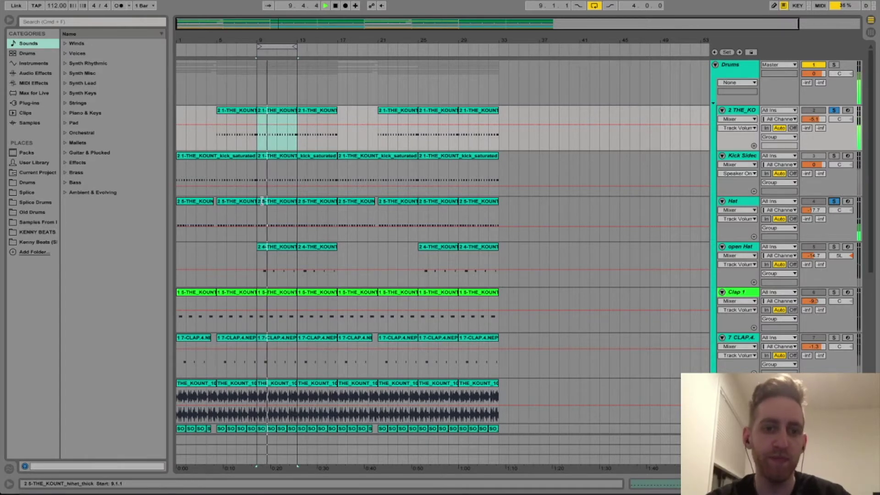
double_click(275, 220)
Stop playback and zoom in on the Hat clip's C3 note hits
left_click(311, 296)
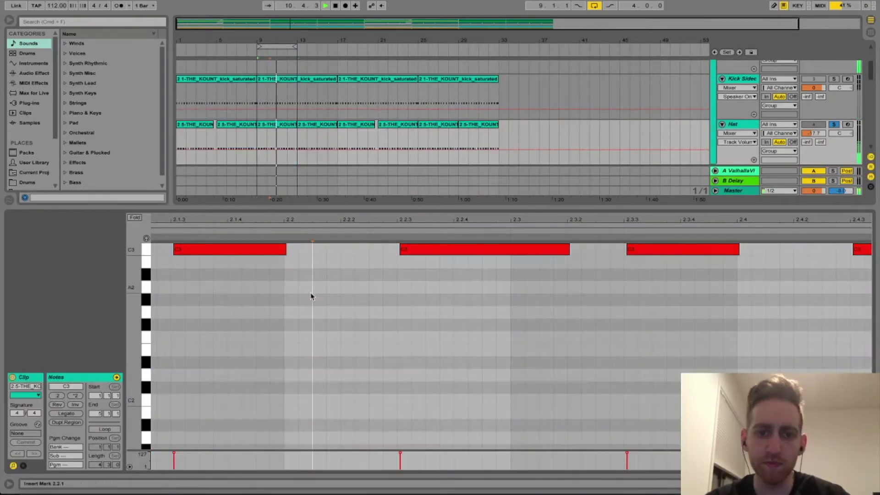
key("space")
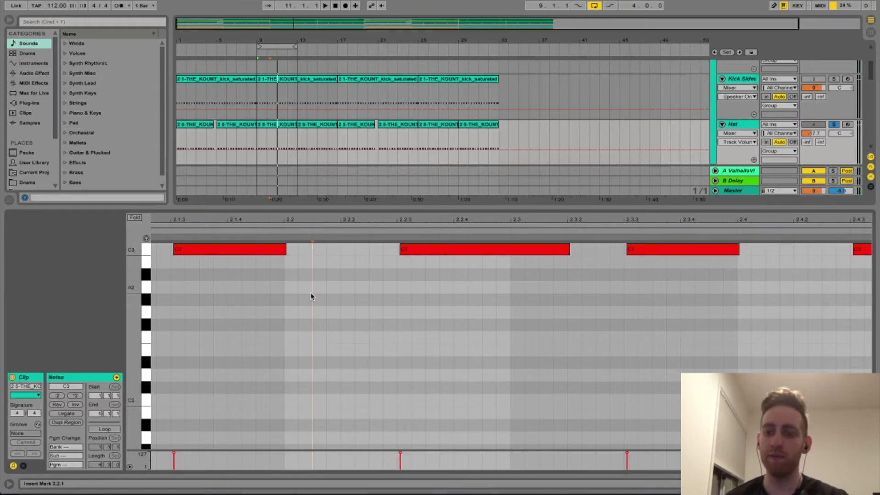
left_click_drag(395, 217, 402, 254)
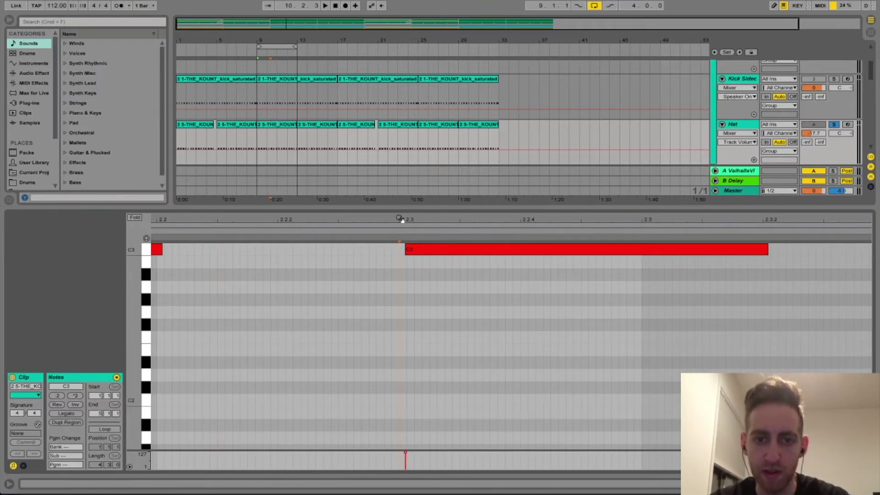
scroll(275, 298, "left", 8)
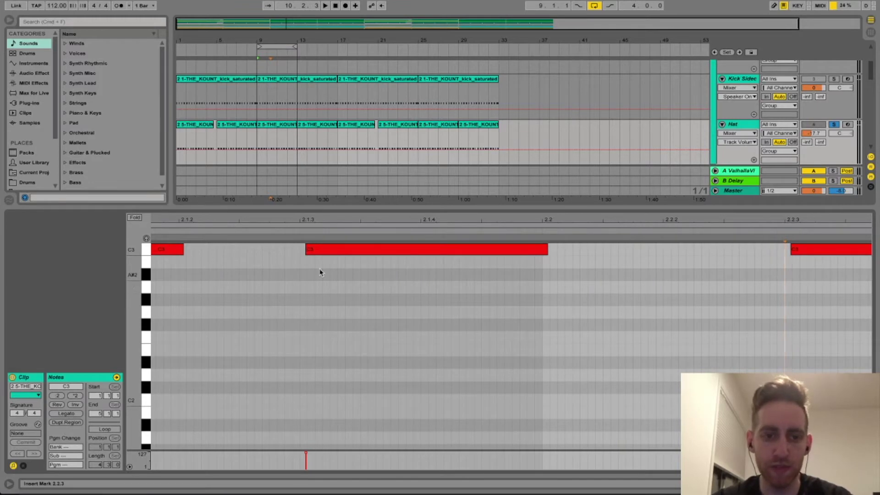
scroll(314, 264, "right", 5)
scroll(314, 264, "up", 3)
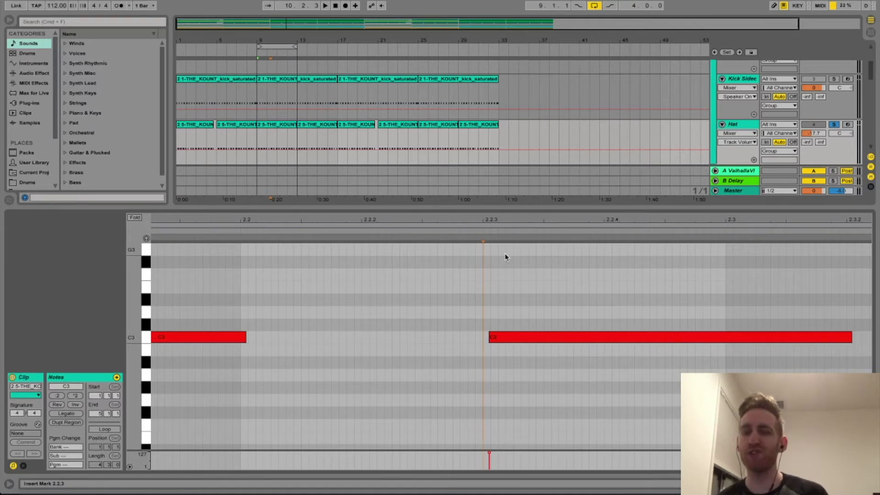
Hide the note editor and play from bar 9 with Hat, Clap 1 and the second clap soloed
key("super+alt+l")
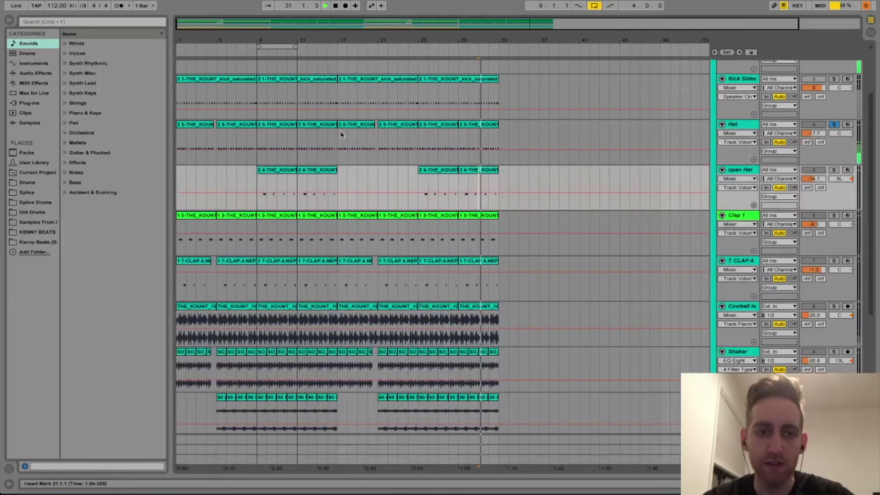
left_click(256, 137)
key("space")
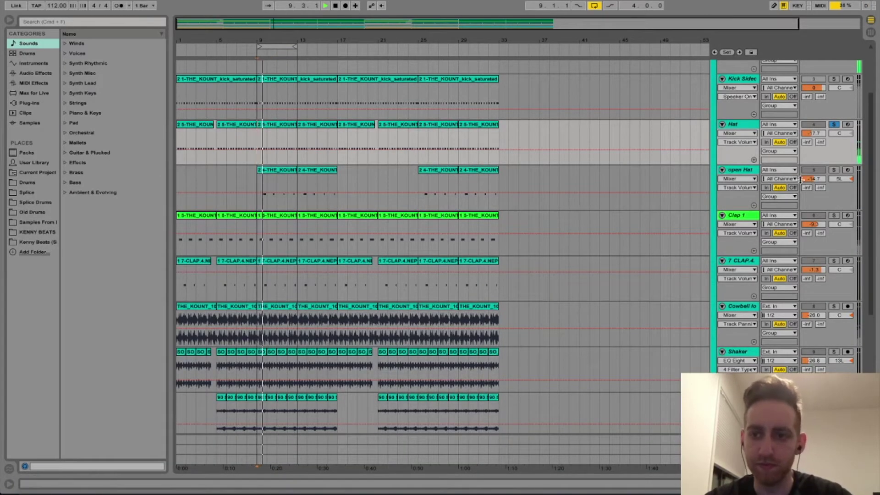
left_click(834, 170)
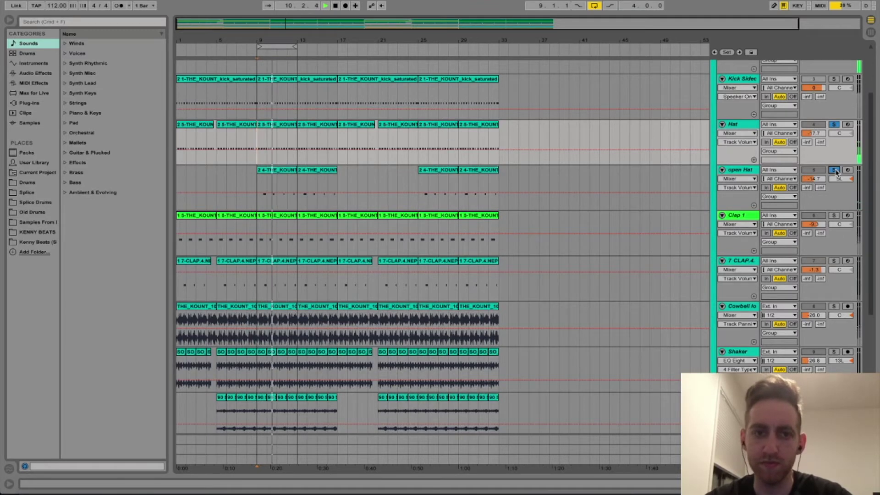
scroll(834, 169, "down", 3)
left_click(834, 153)
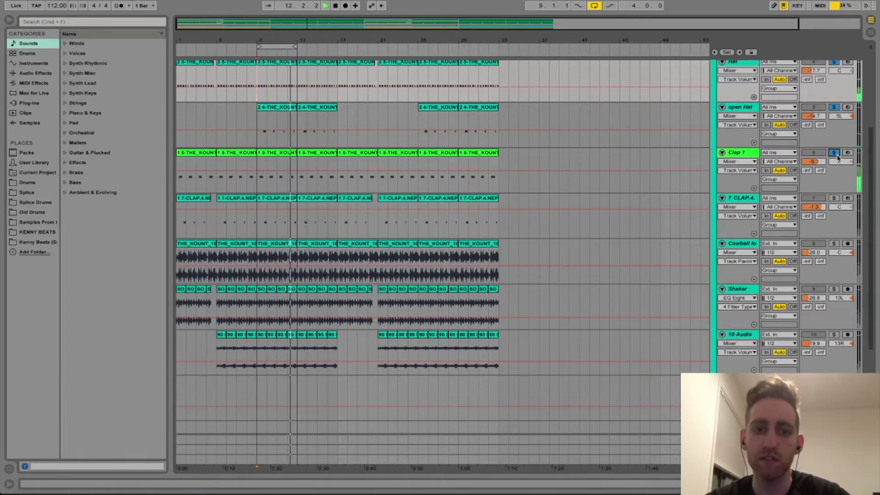
left_click(834, 198)
key("space")
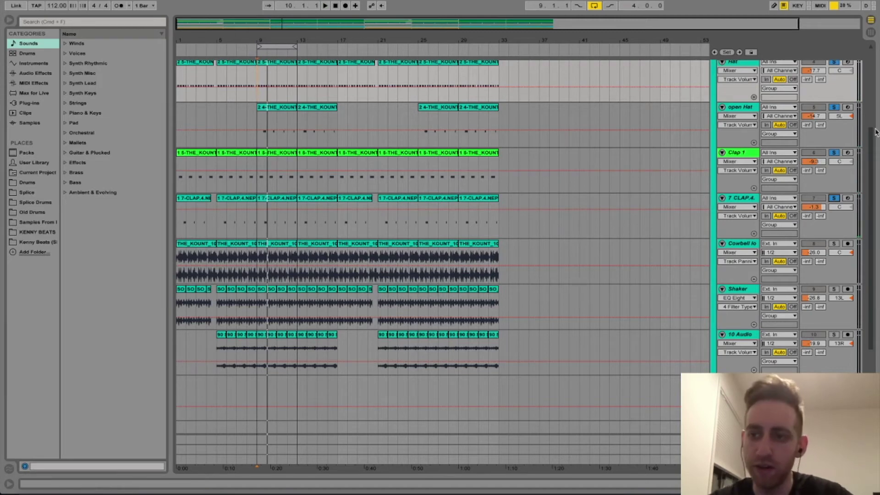
Solo Clap 1 alone, add Cowbell and 10 Audio, then clear those solos
left_click(833, 153)
left_click(261, 184)
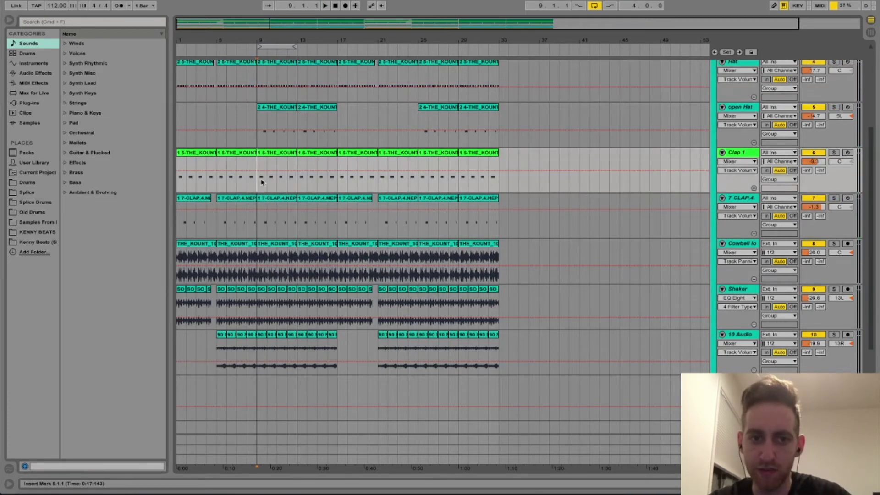
left_click(834, 153)
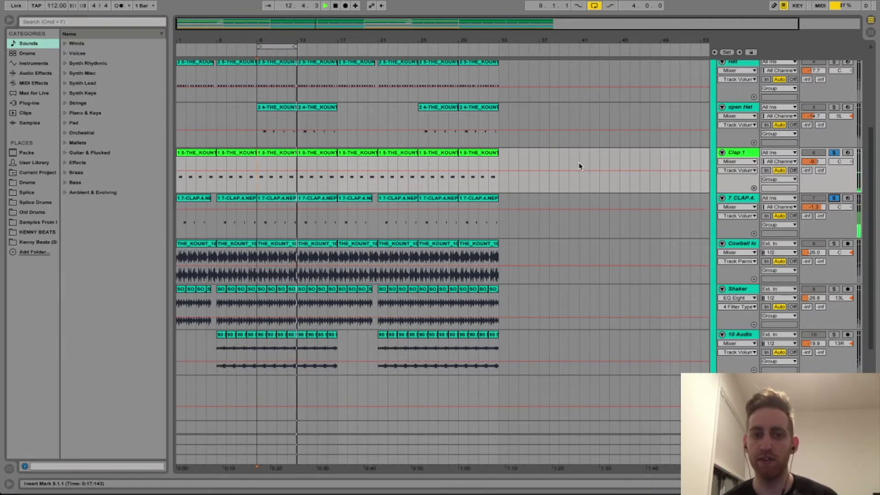
left_click(834, 243)
scroll(876, 237, "down", 3)
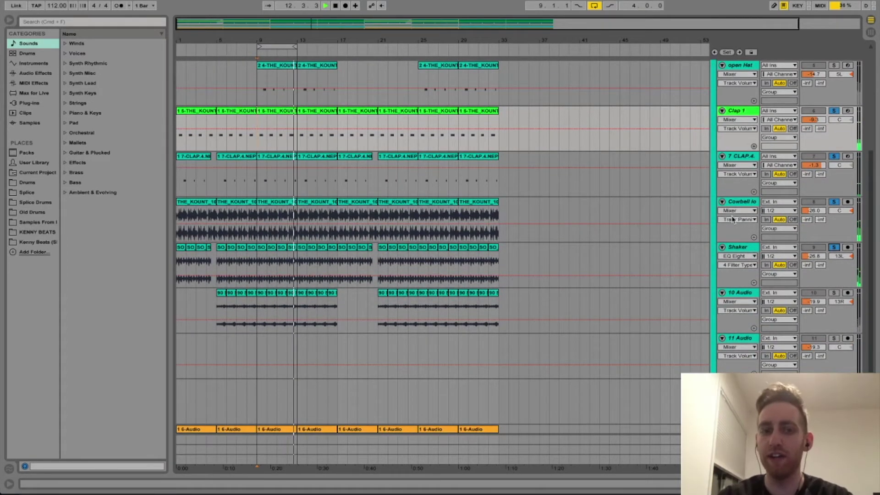
left_click(834, 292)
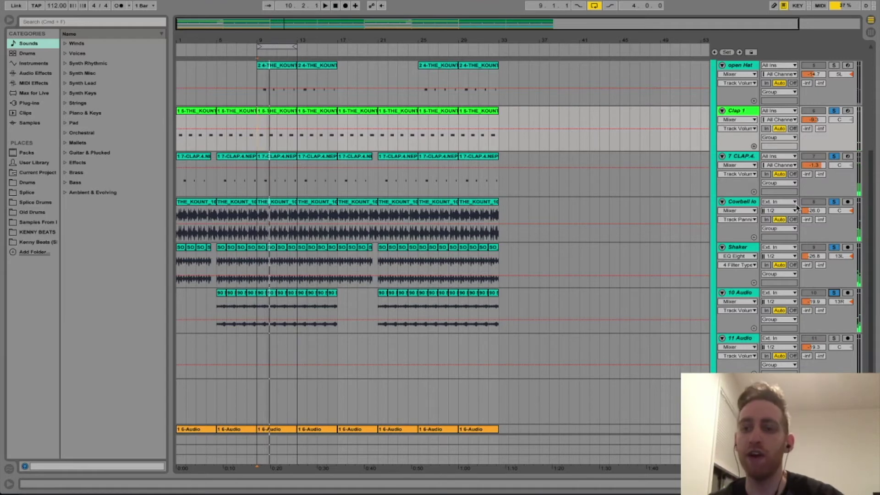
left_click(834, 293)
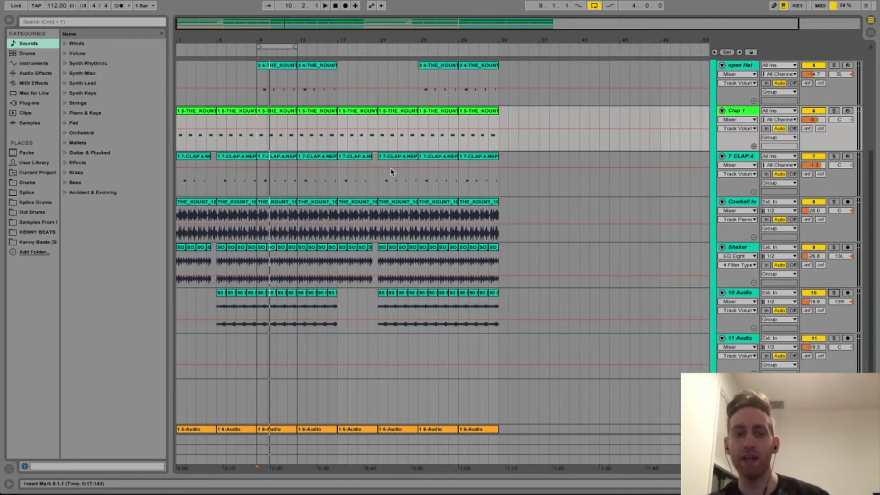
Play from bar 9 with nothing soloed and fold the Drums group
scroll(390, 172, "down", 3)
scroll(512, 247, "up", 10)
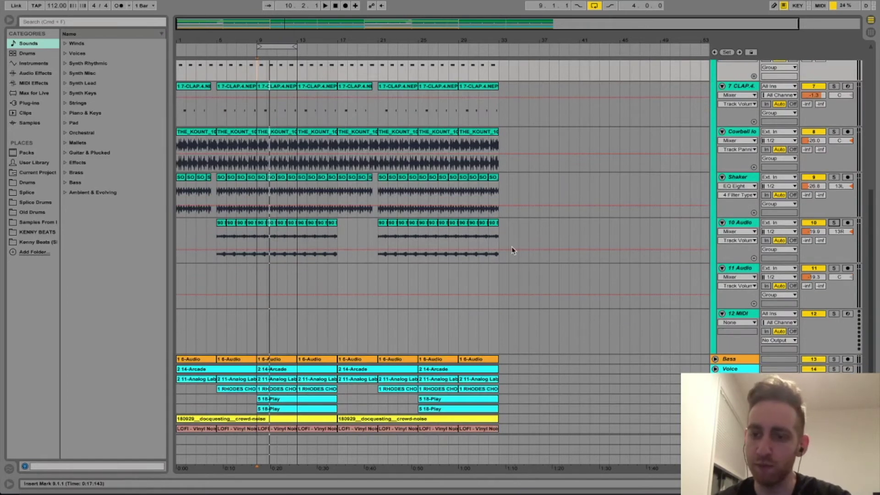
key("Up")
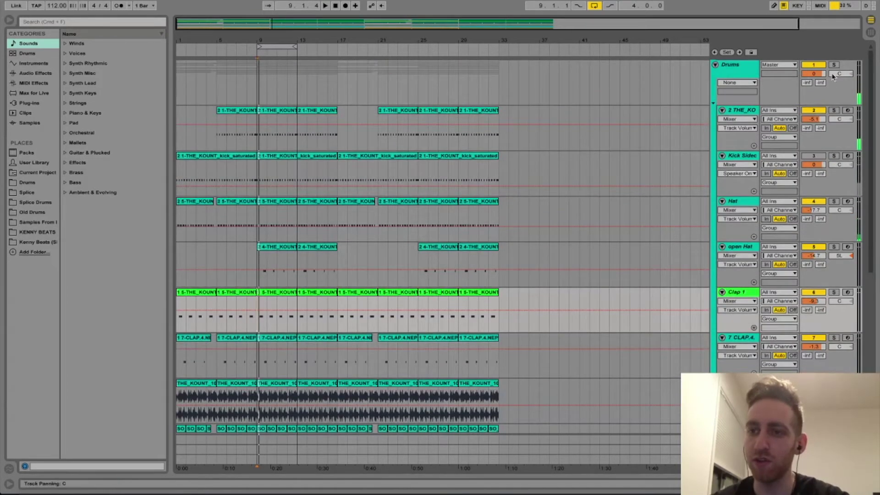
key("space")
scroll(372, 80, "down", 5)
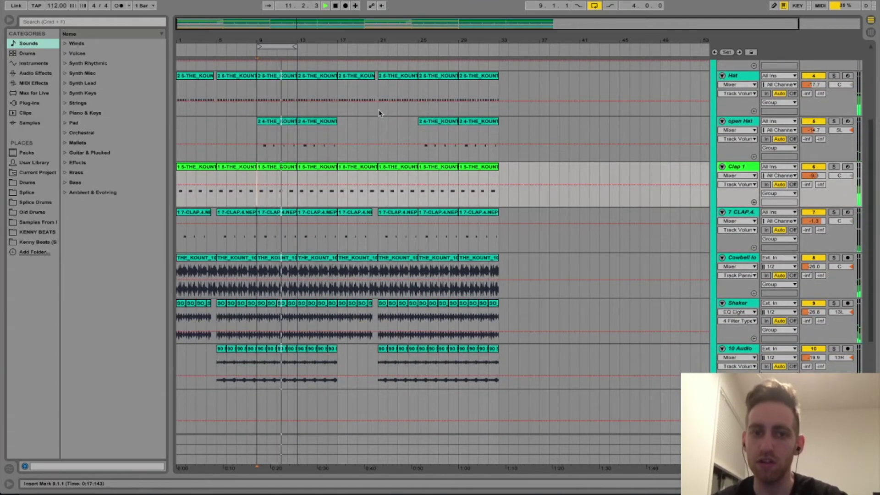
scroll(379, 113, "up", 3)
scroll(380, 113, "up", 3)
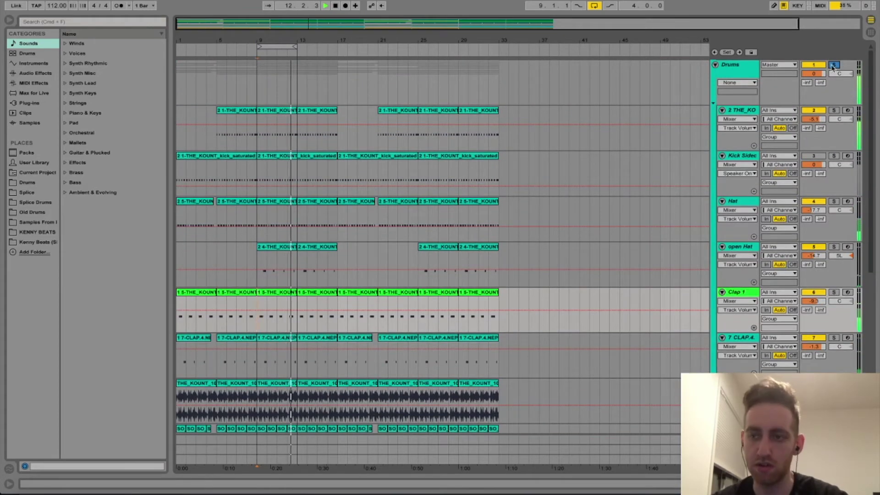
left_click(716, 67)
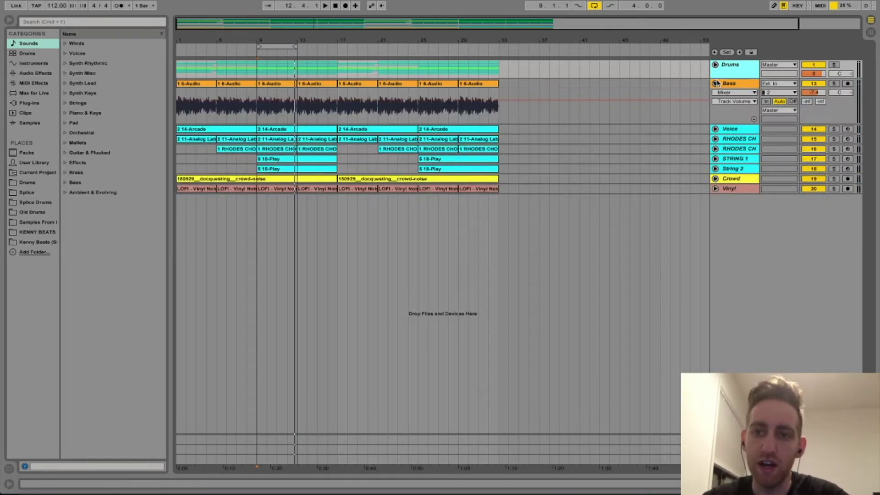
Solo the Bass track, play from bar 9, and unfold the RHODES CH track
left_click(256, 102)
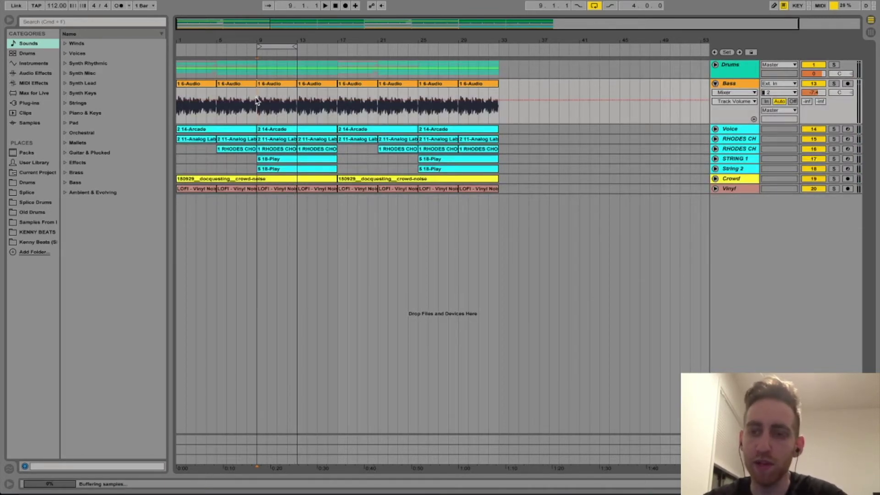
left_click(833, 84)
key("space")
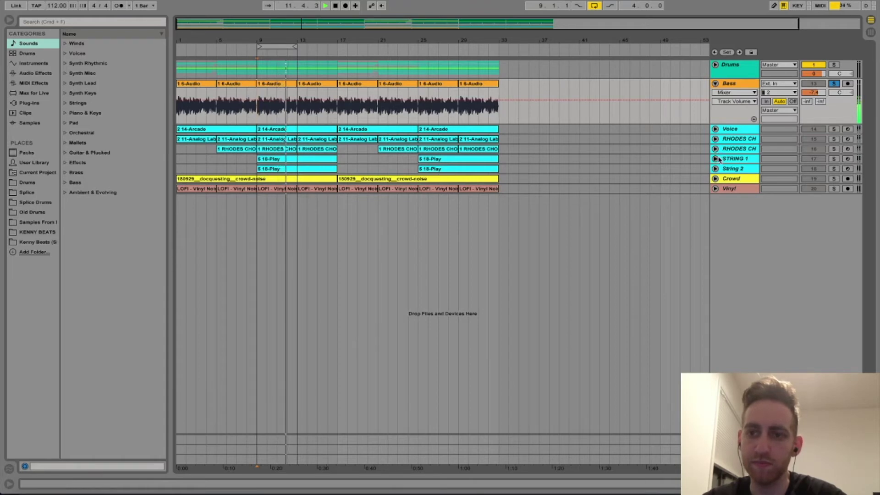
left_click(715, 149)
double_click(292, 144)
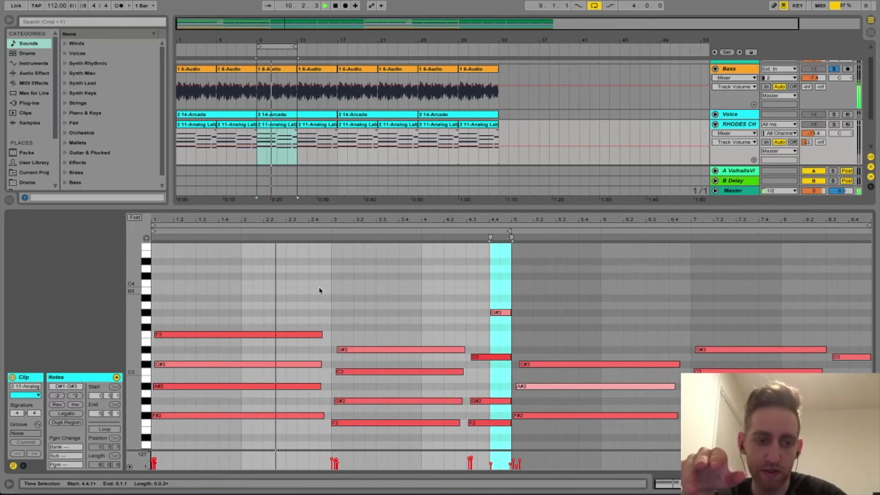
scroll(320, 290, "down", 10)
scroll(319, 291, "up", 5)
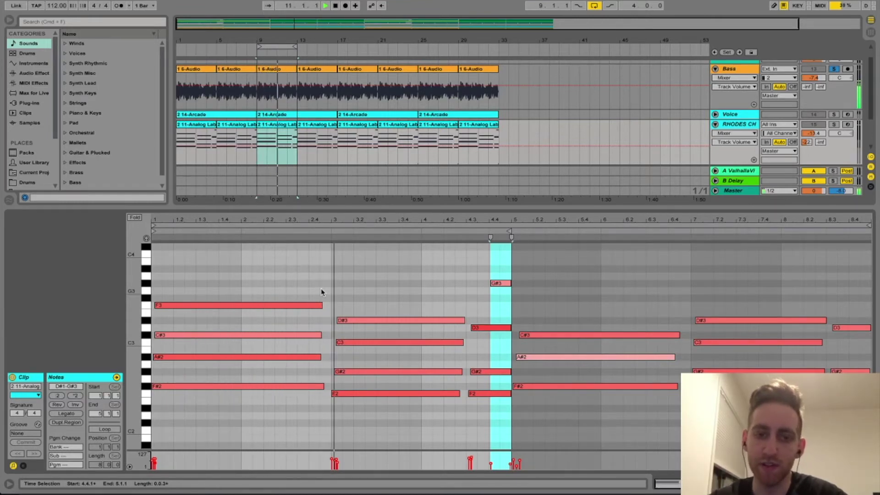
Fold and solo RHODES CH, show its device chain, then unfold the Drums group
left_click_drag(367, 205, 367, 458)
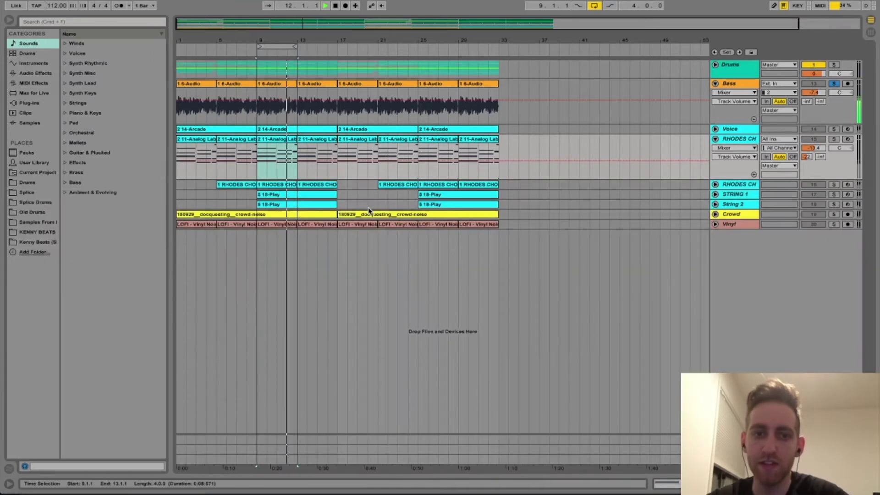
left_click(715, 139)
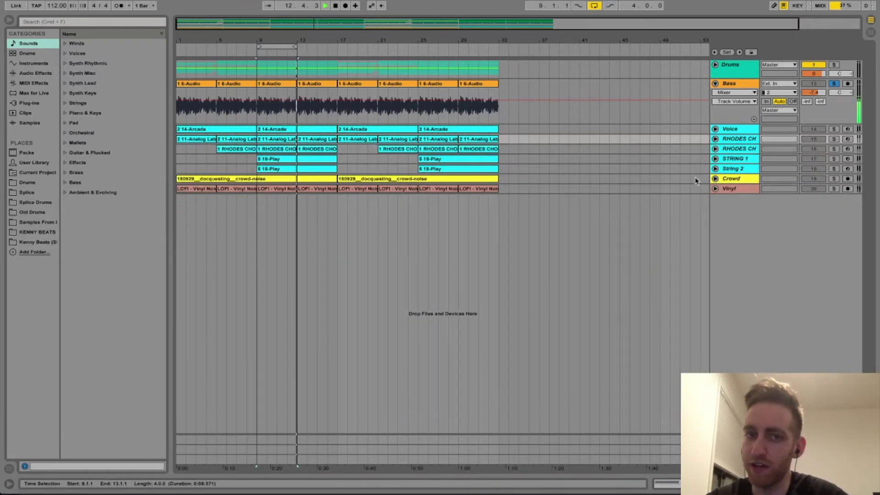
left_click(834, 139)
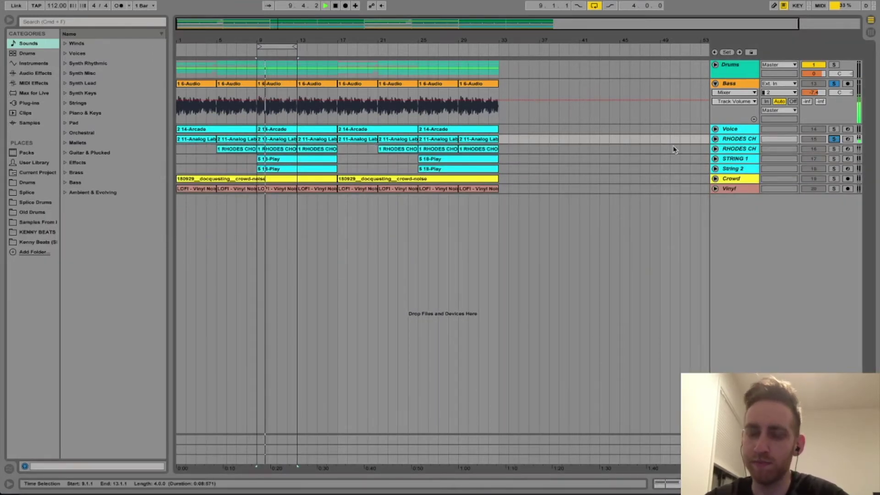
key("super+alt+l")
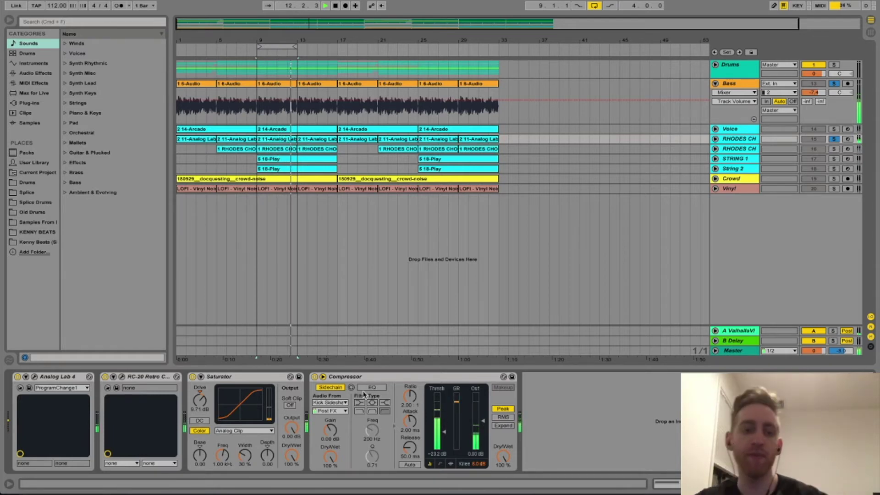
left_click(715, 64)
Show the kick track's THE_KOUNT_kick_saturated sample in Simpler and stop playback
left_click(743, 155)
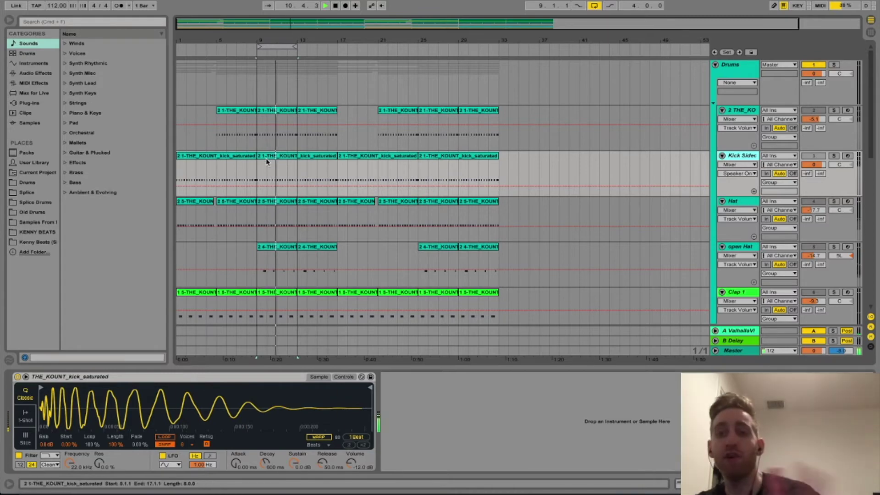
key("space")
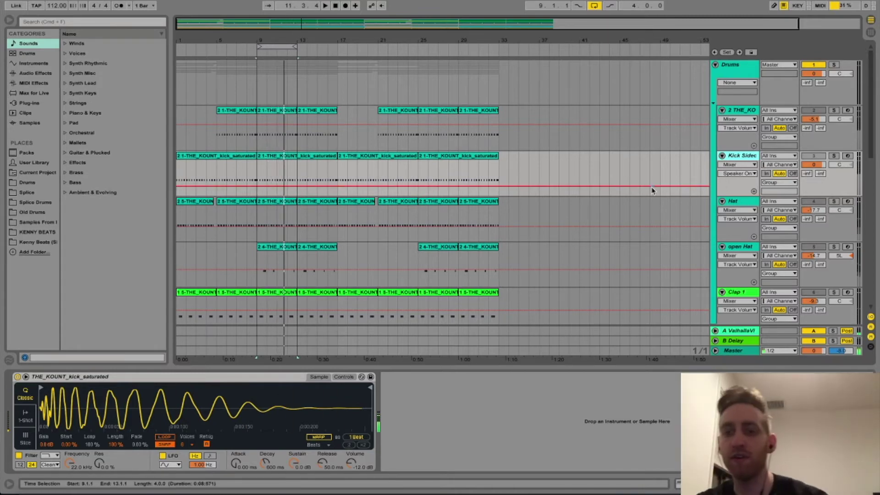
scroll(653, 190, "down", 5)
scroll(652, 190, "down", 6)
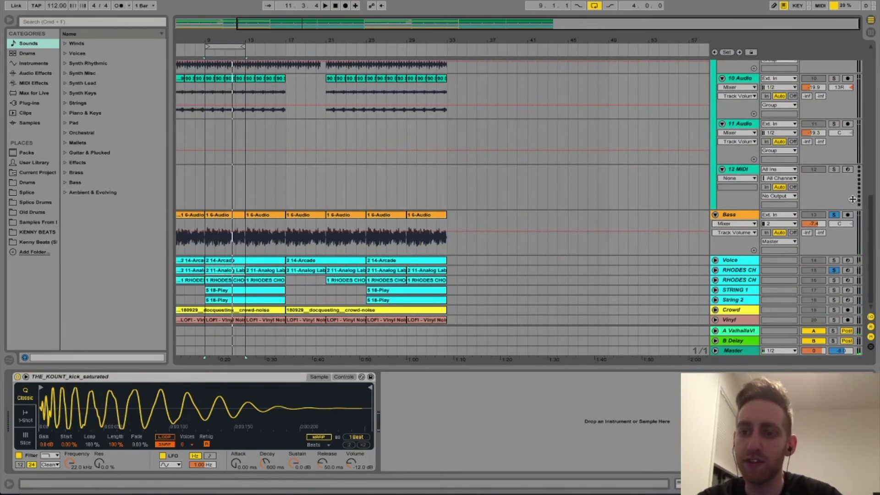
scroll(771, 184, "up", 10)
Reactivate Kick Sidechain for a quick listen, then switch it off again
left_click(771, 183)
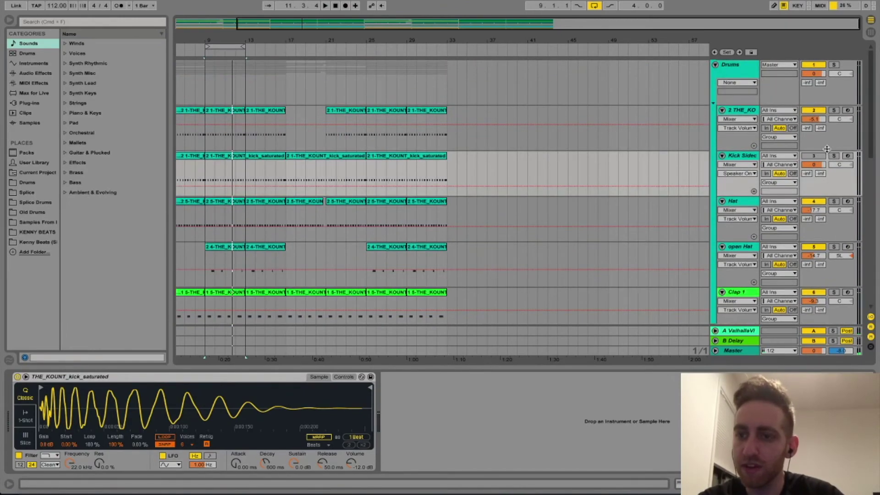
left_click(813, 155)
key("space")
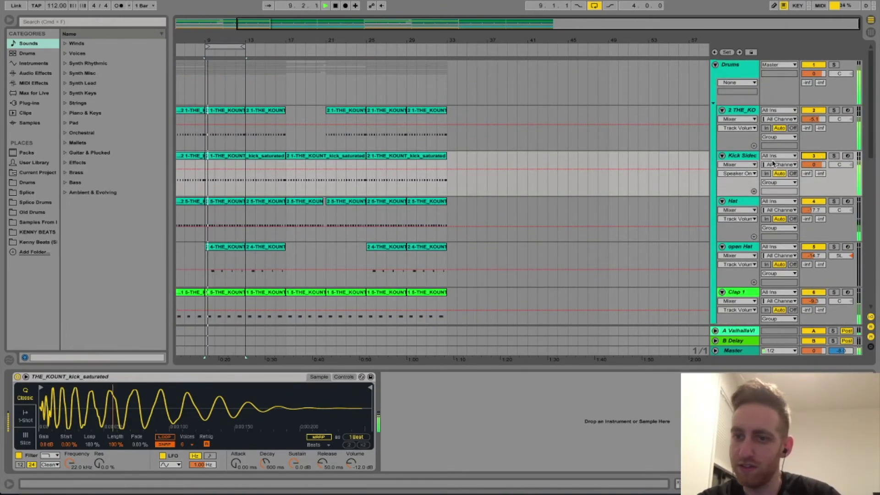
key("space")
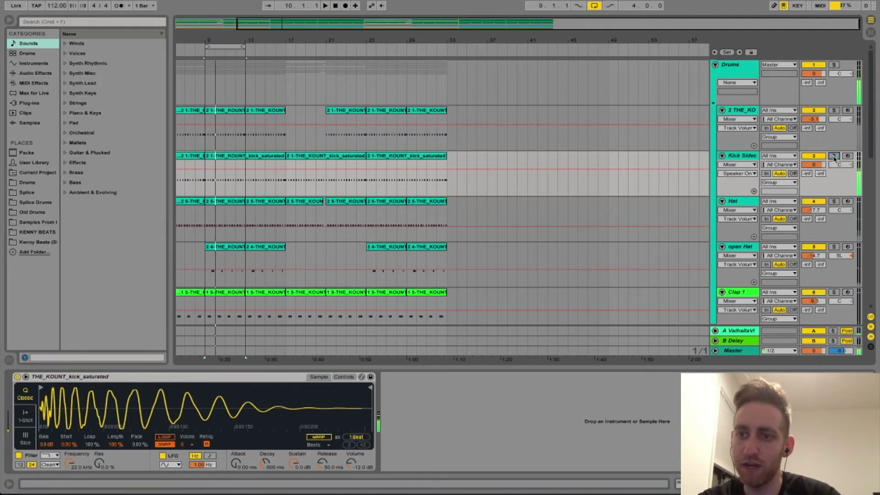
left_click(813, 156)
scroll(298, 220, "down", 10)
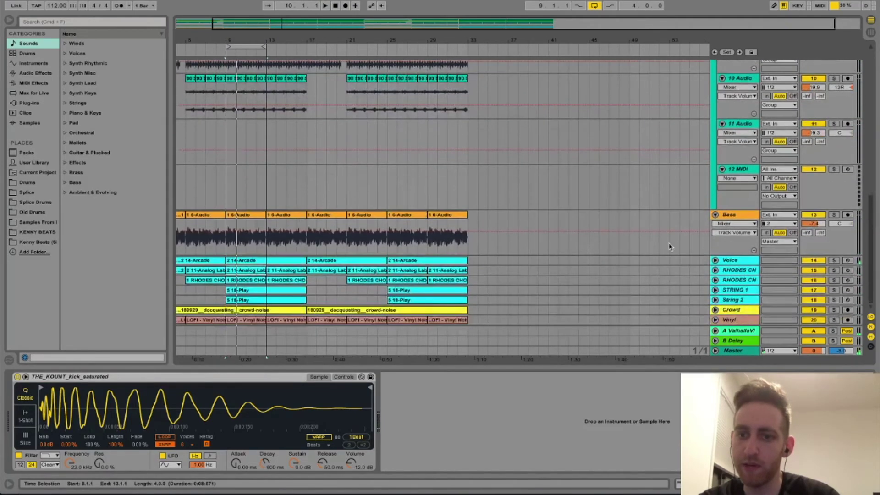
Solo both RHODES CH tracks and play them from bar 9
left_click(736, 272)
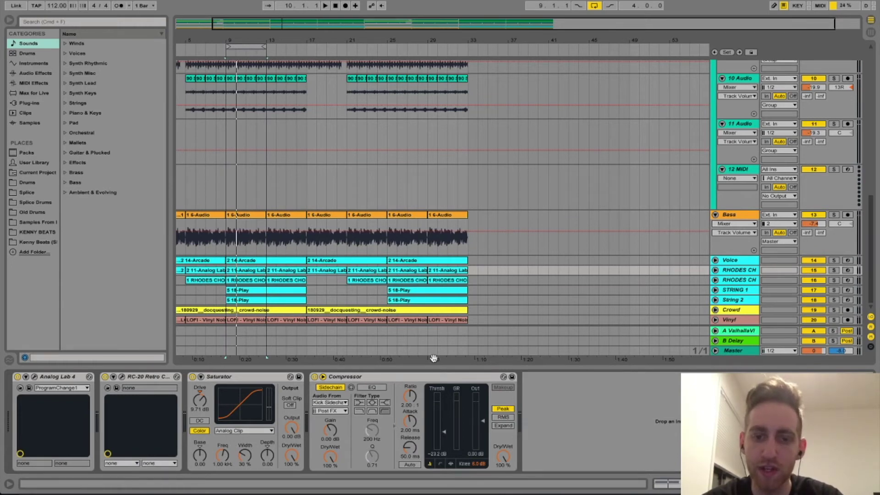
left_click(833, 270)
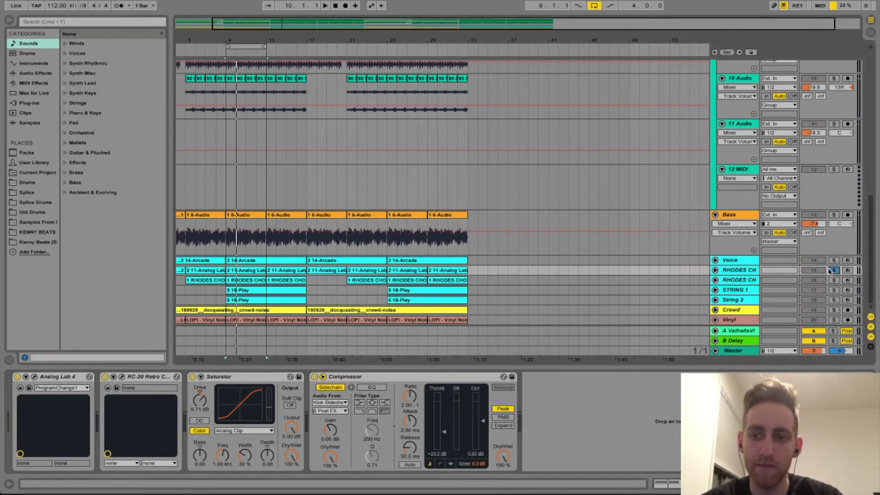
key("space")
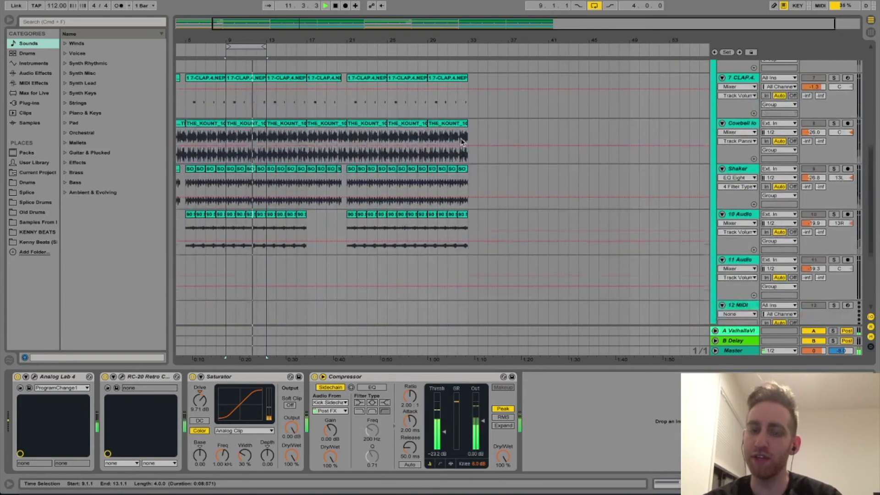
scroll(461, 142, "left", 2)
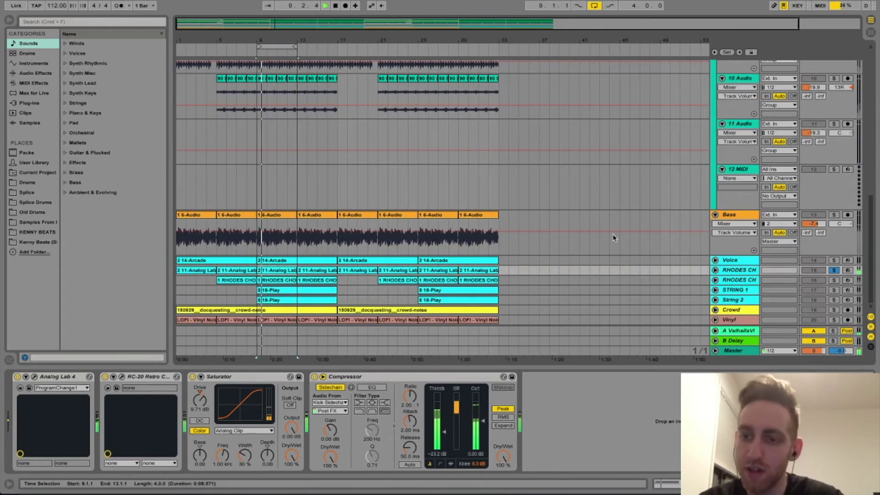
left_click(835, 279)
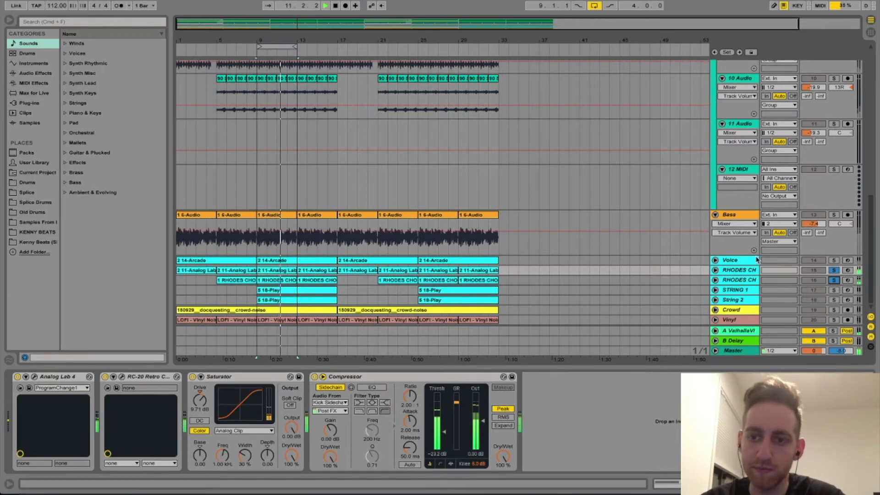
Add Bass and Voice to the solos and drag the Detail View closed
left_click(834, 214)
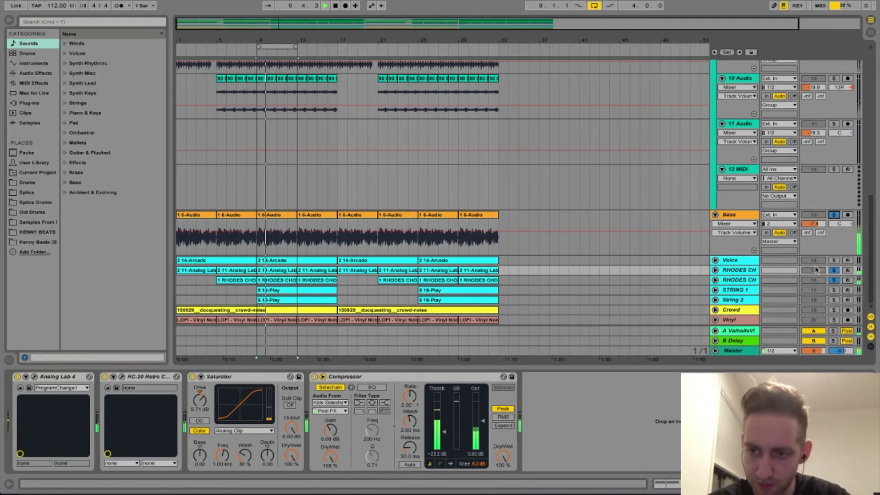
left_click(743, 261)
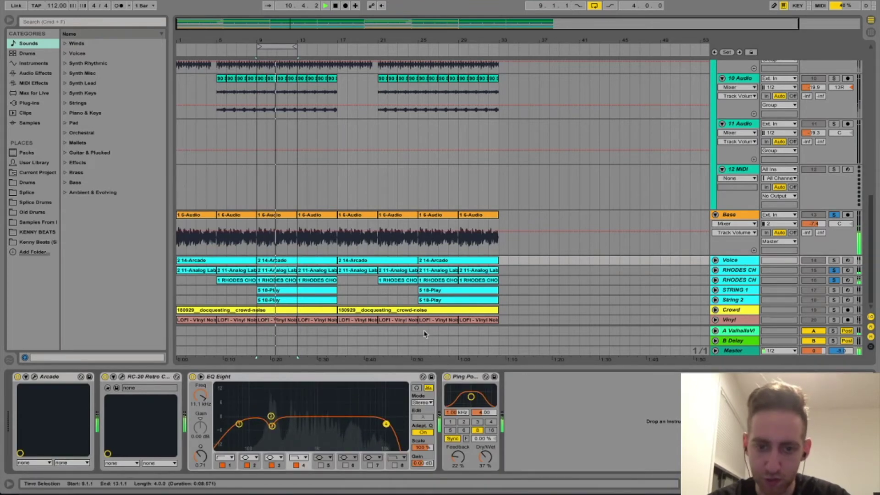
left_click(835, 260)
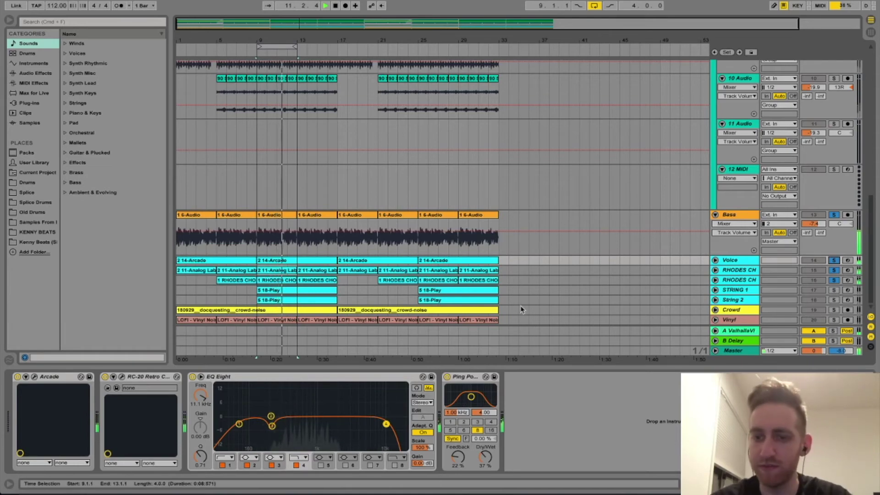
left_click_drag(543, 365, 505, 472)
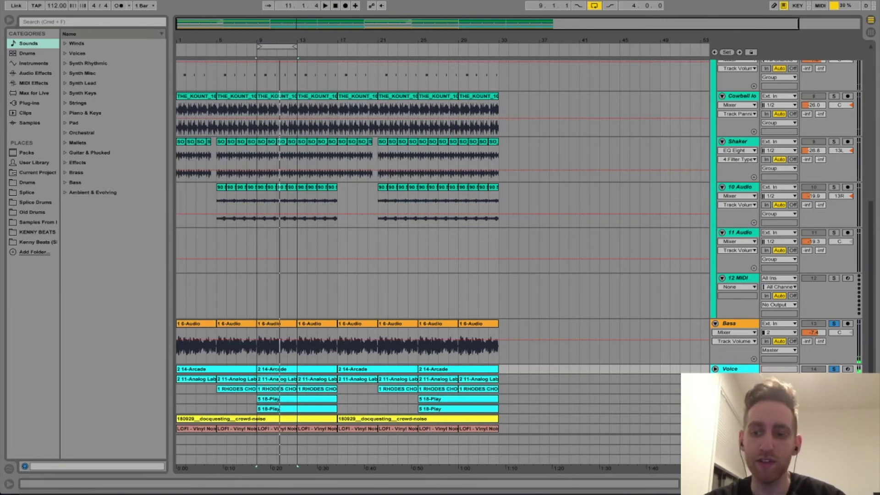
Clear all solos, toggle drum tracks 8–14 off and back on, and fold Drums
key("s")
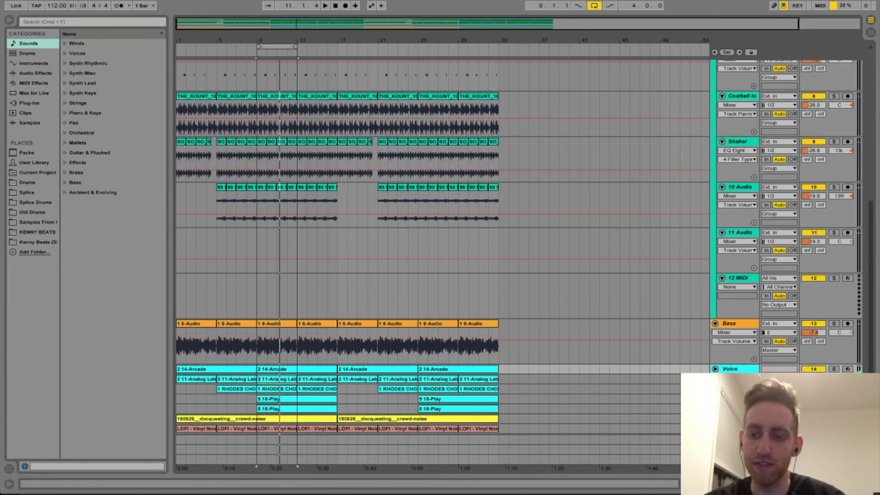
key("space")
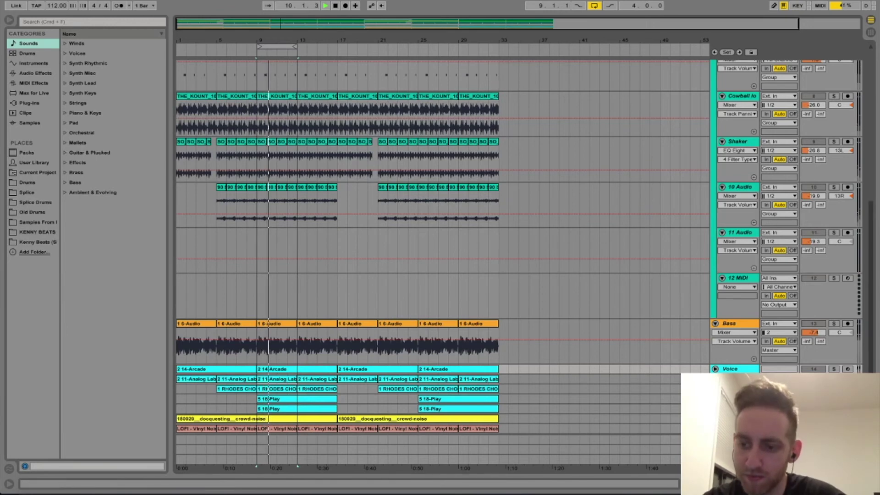
key("0")
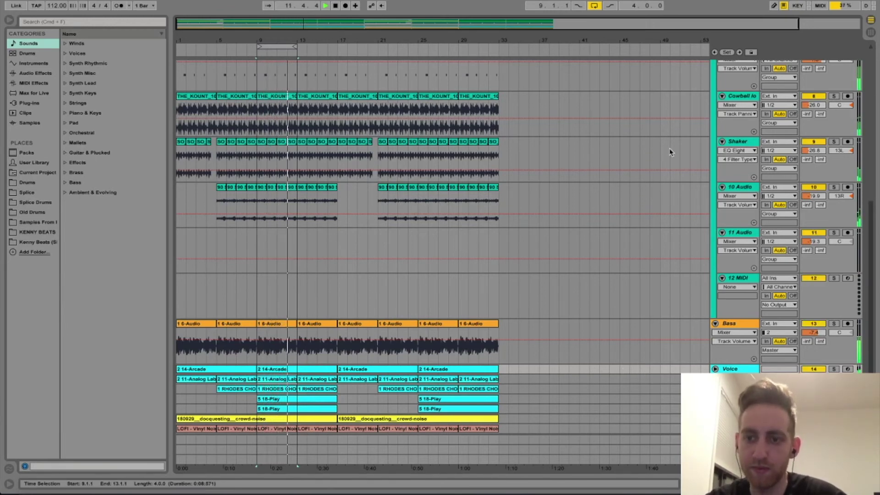
scroll(669, 152, "up", 10)
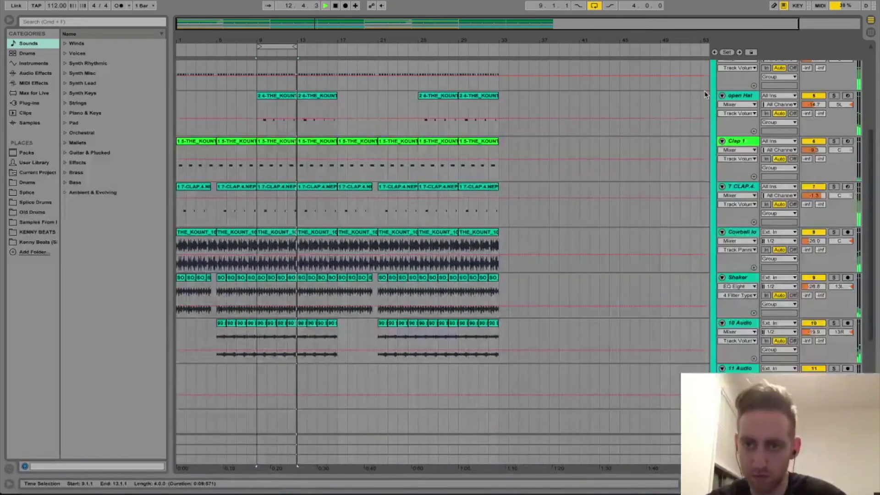
left_click(715, 65)
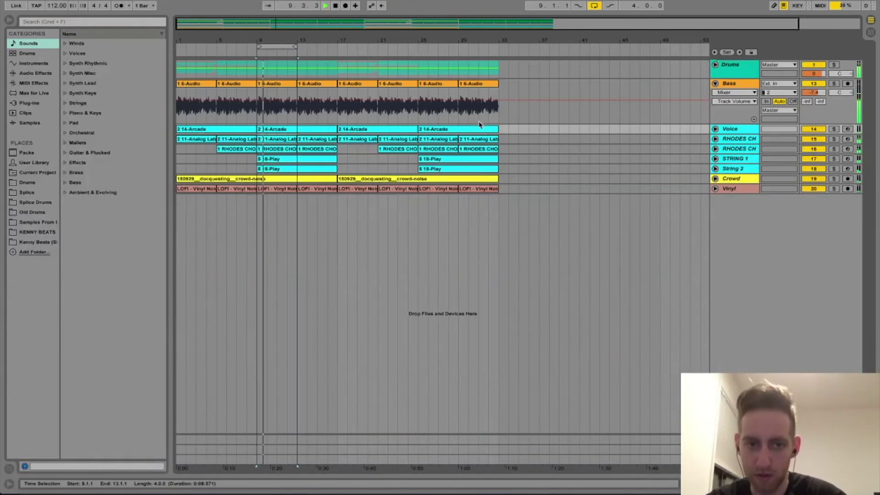
Turn looping off, play from bar 12 and then bar 9, stop, and collapse Bass
key("space")
left_click(594, 6)
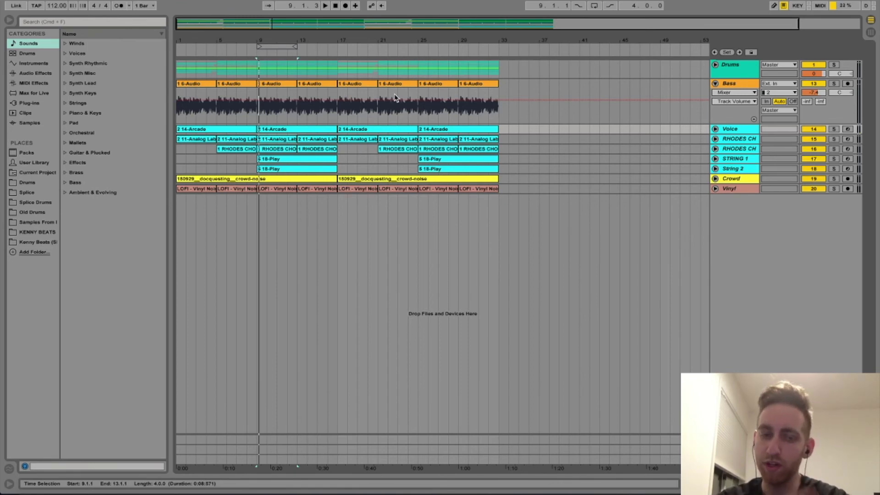
left_click(287, 95)
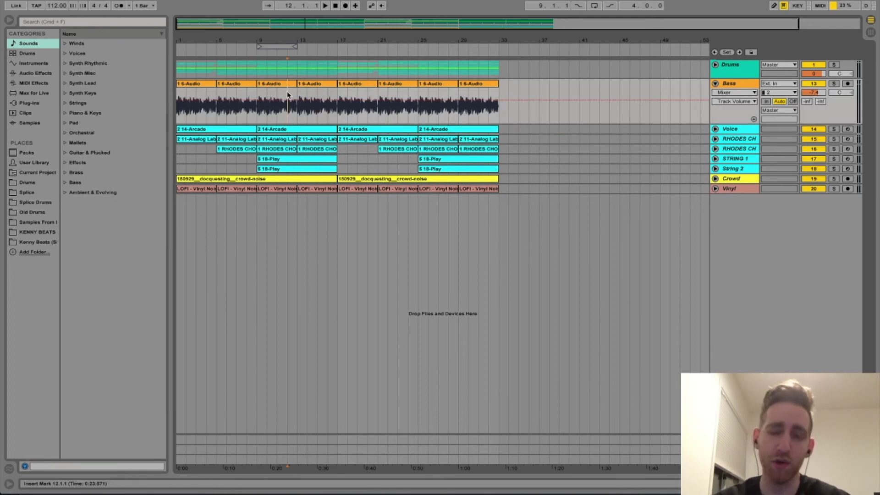
key("space")
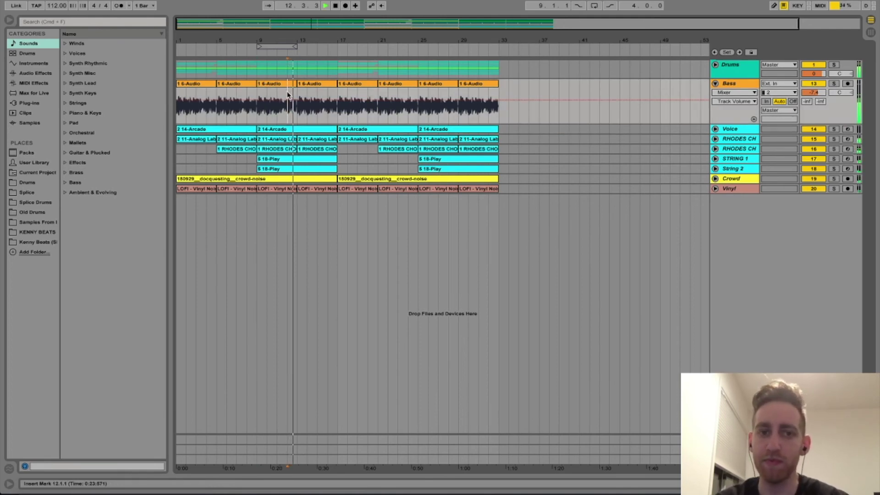
left_click(257, 91)
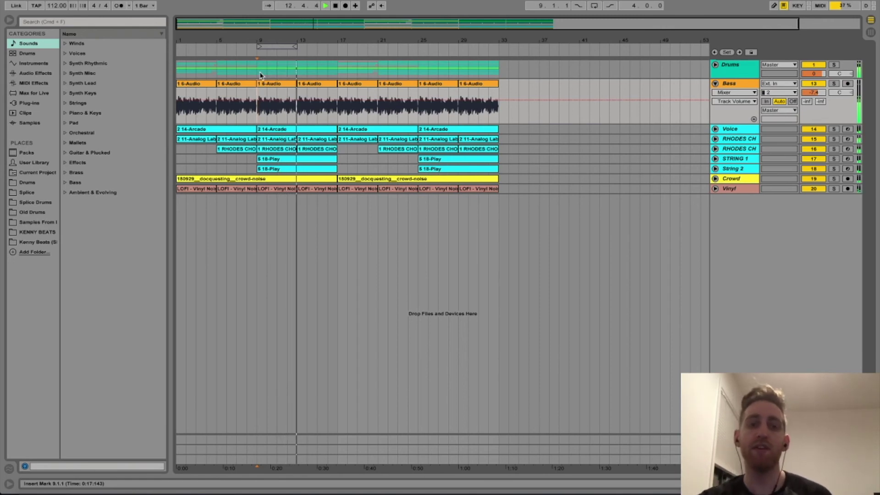
key("space")
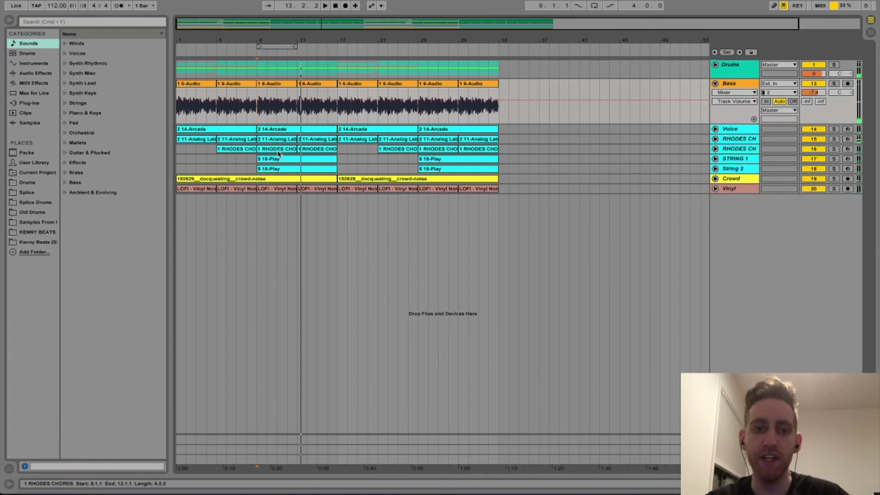
left_click(715, 84)
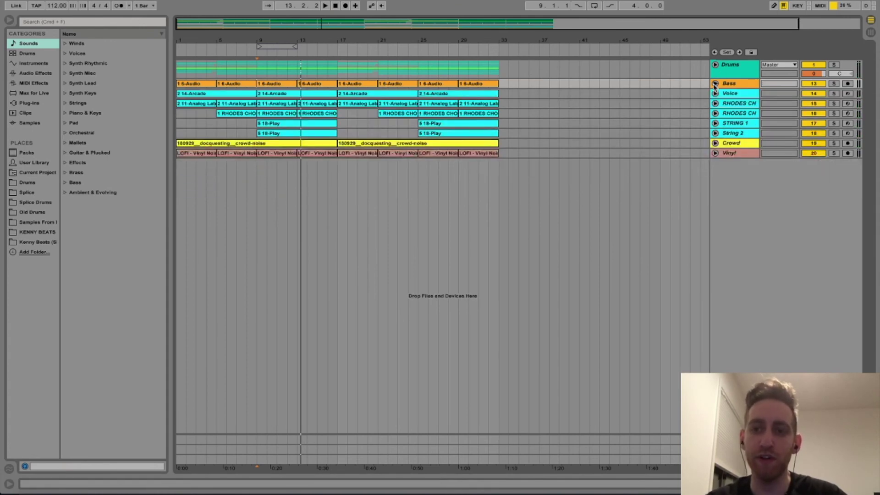
Move the start position back to 1.1.1 on the RHODES CH track, then select the Drums group track
left_click(180, 116)
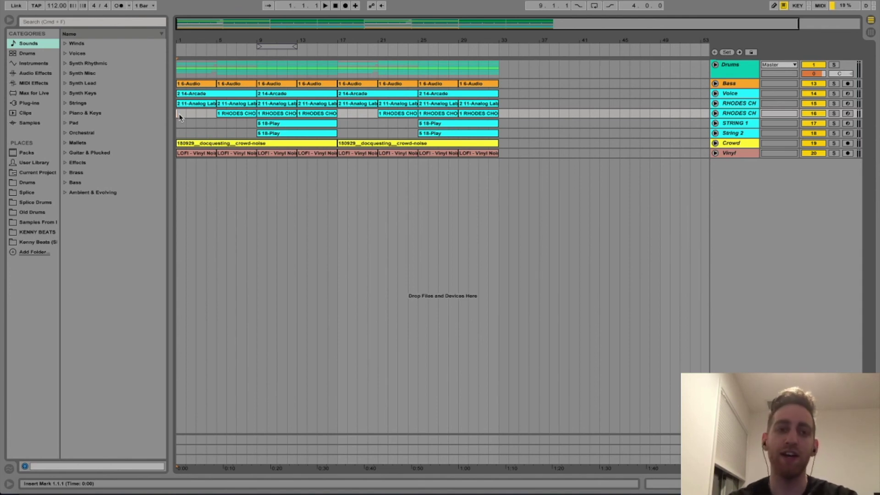
left_click(180, 71)
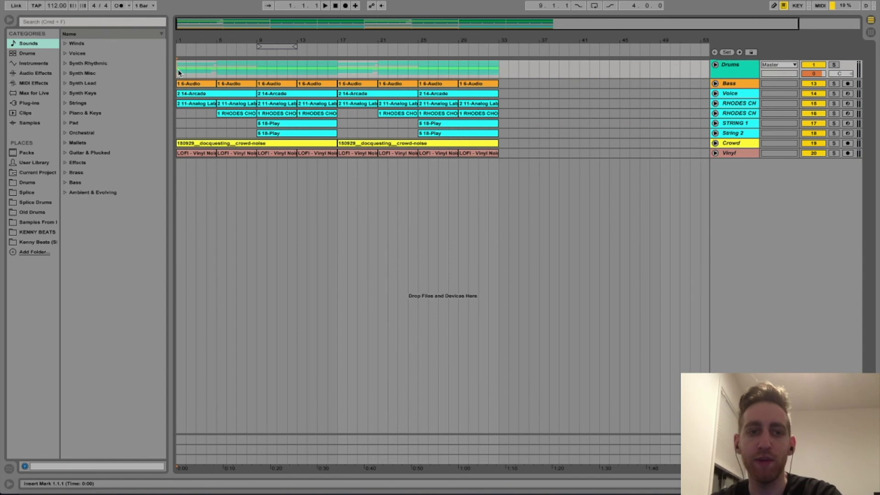